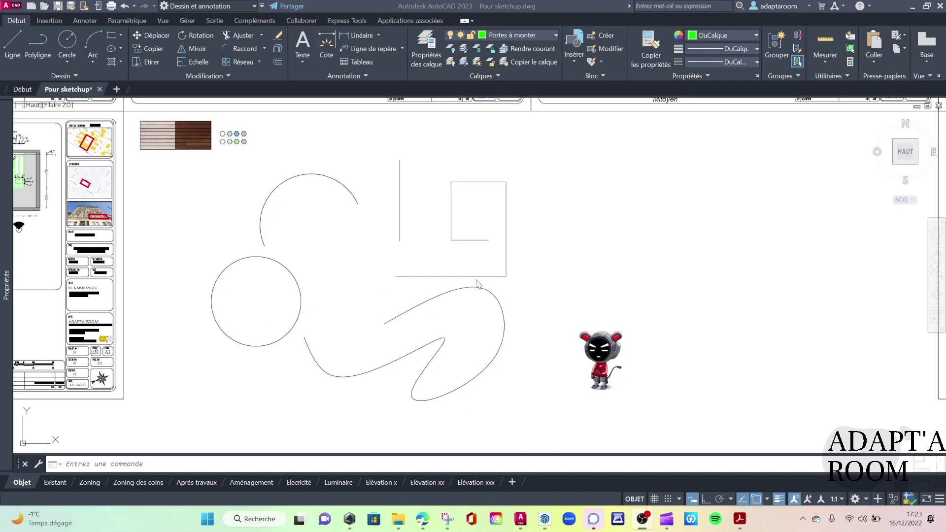
Step: Inspect the nested rectangle polyline and the vertical line, then clear the selection
left_click(488, 269)
left_click(412, 226)
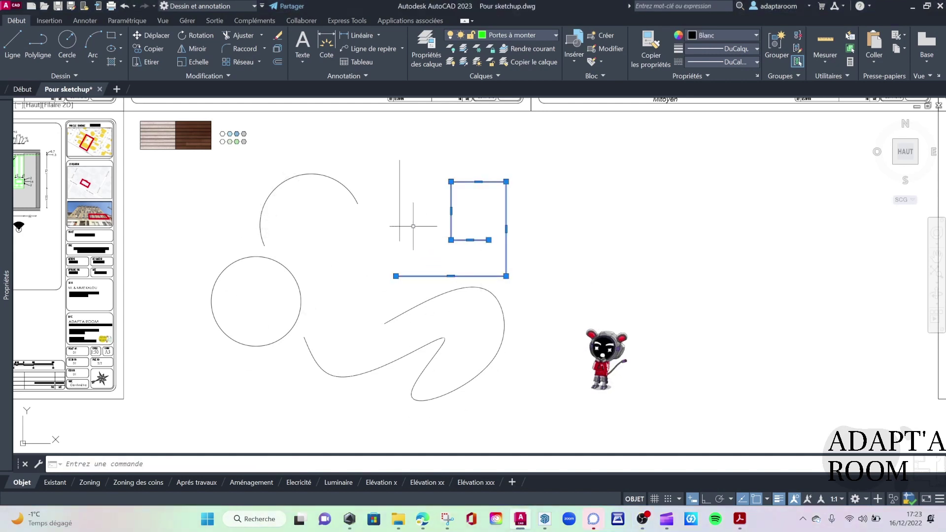
key("Escape")
left_click(399, 203)
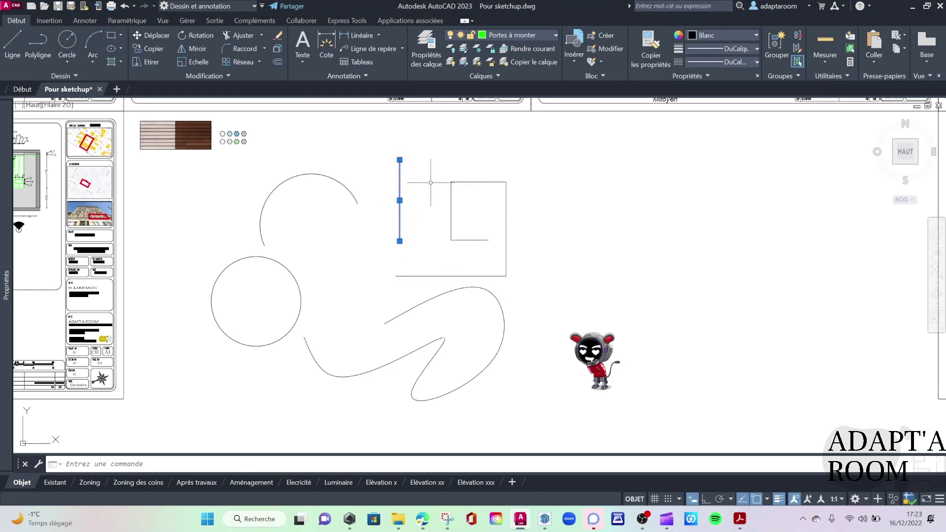
key("Escape")
type("D")
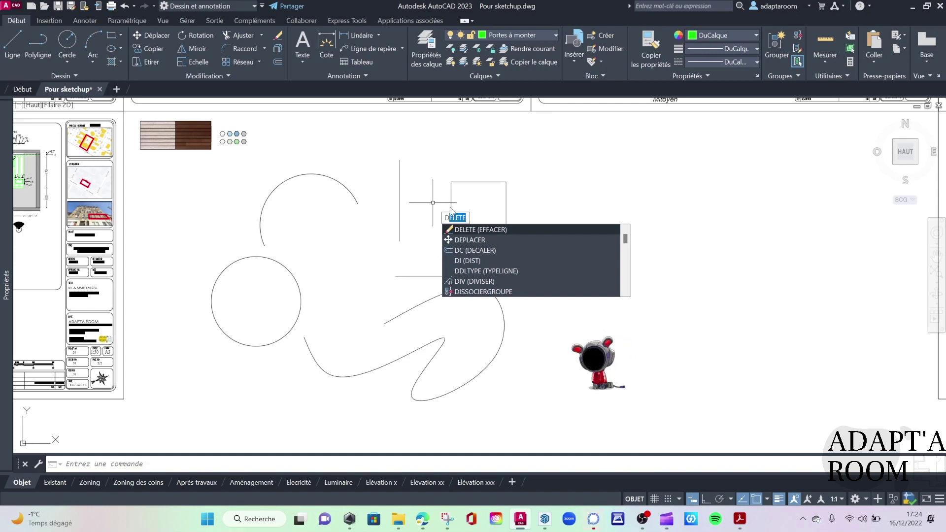
Step: Divide the upper arc into 5 equal segments with DIVISER
left_click(469, 282)
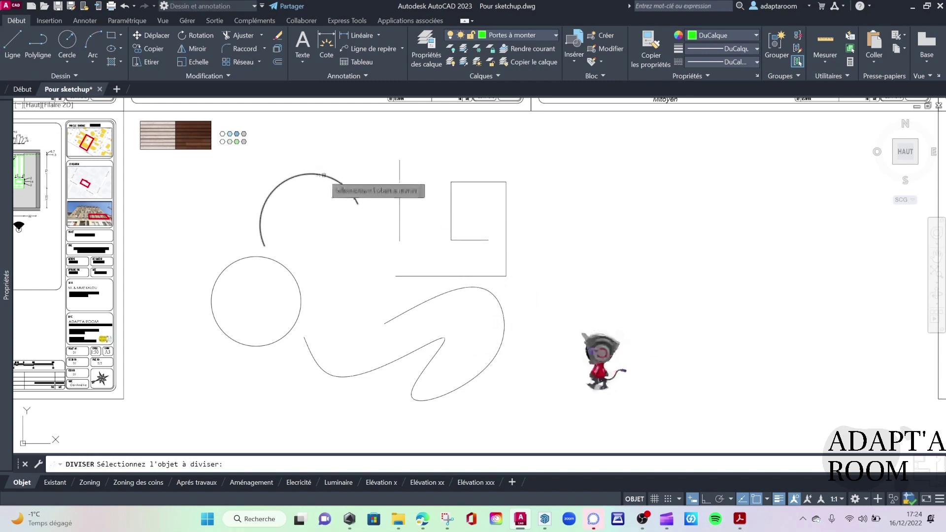
left_click(320, 174)
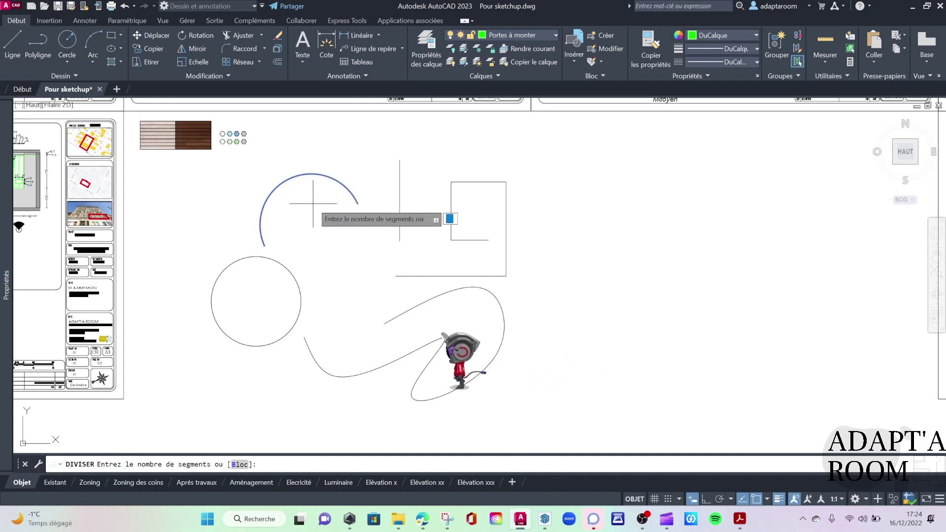
type("5")
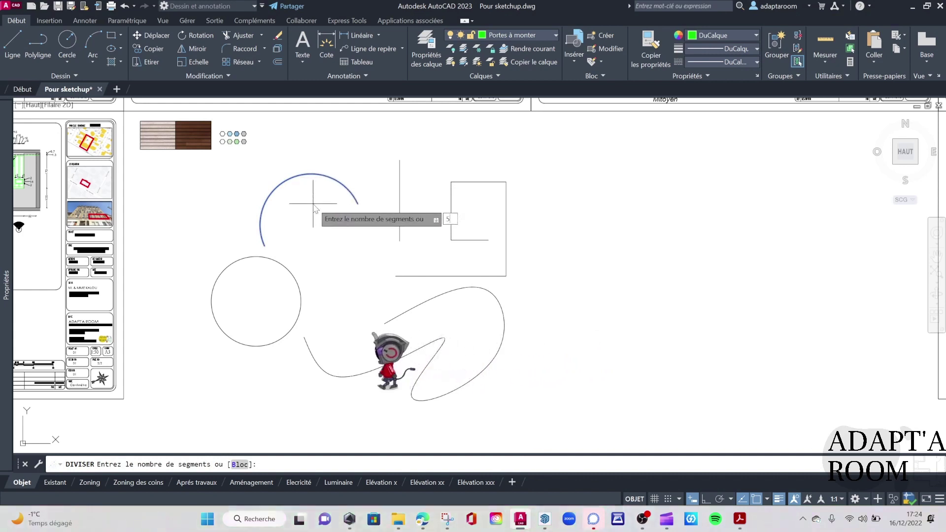
key("Return")
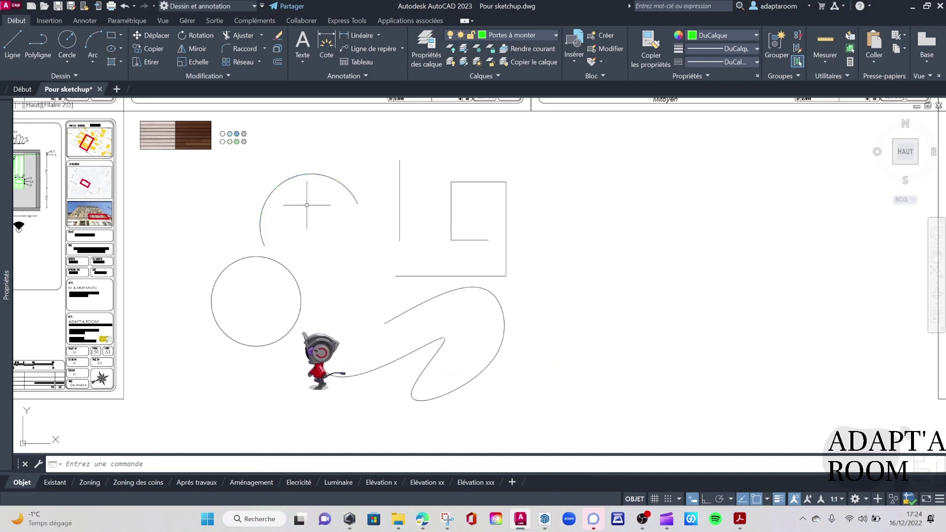
scroll(288, 175, "up", 5)
middle_click_drag(353, 205, 409, 167)
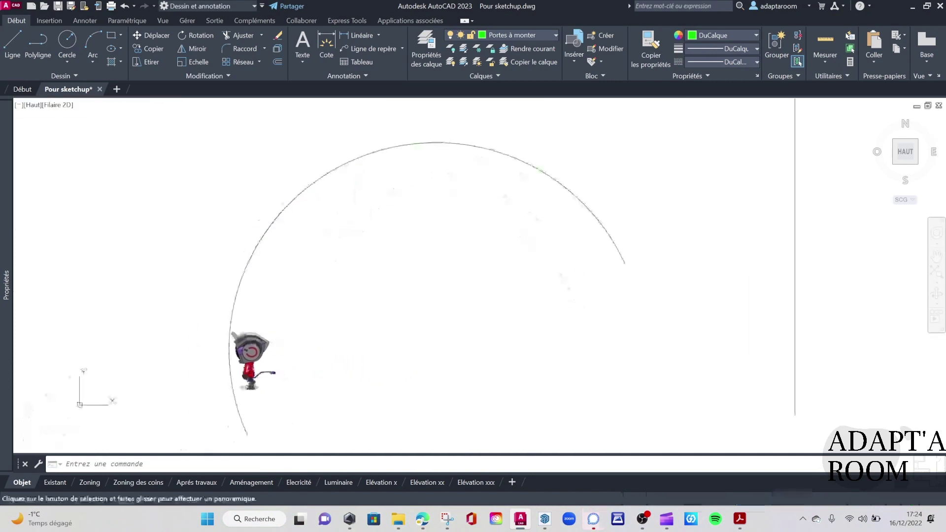
left_click(297, 197)
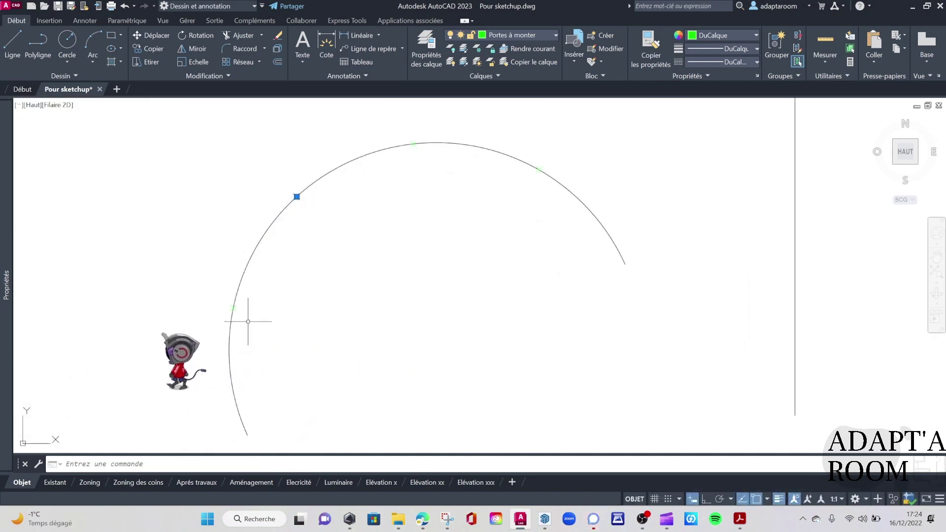
left_click(233, 308)
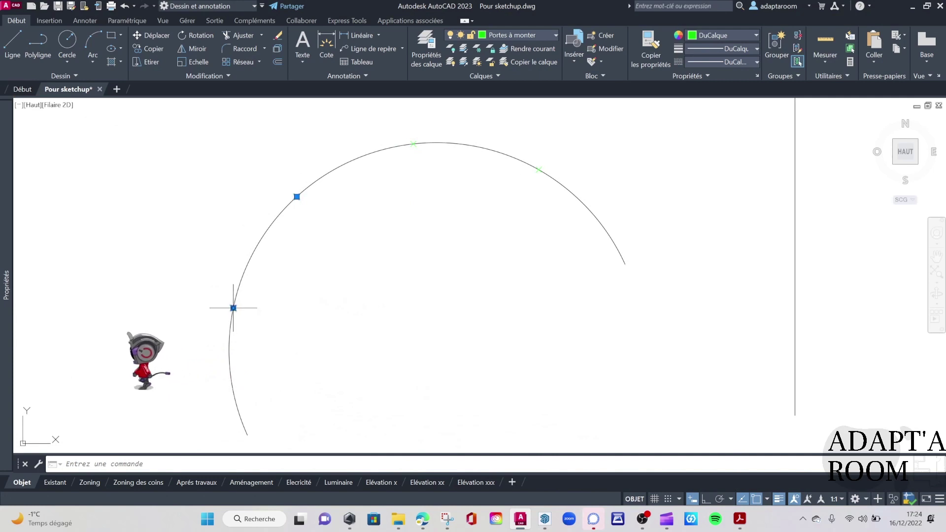
left_click(413, 144)
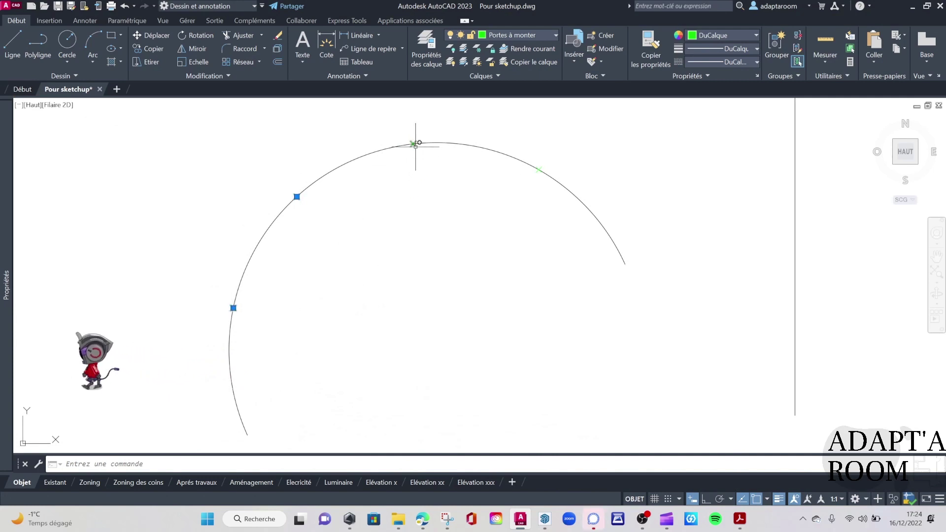
left_click(539, 169)
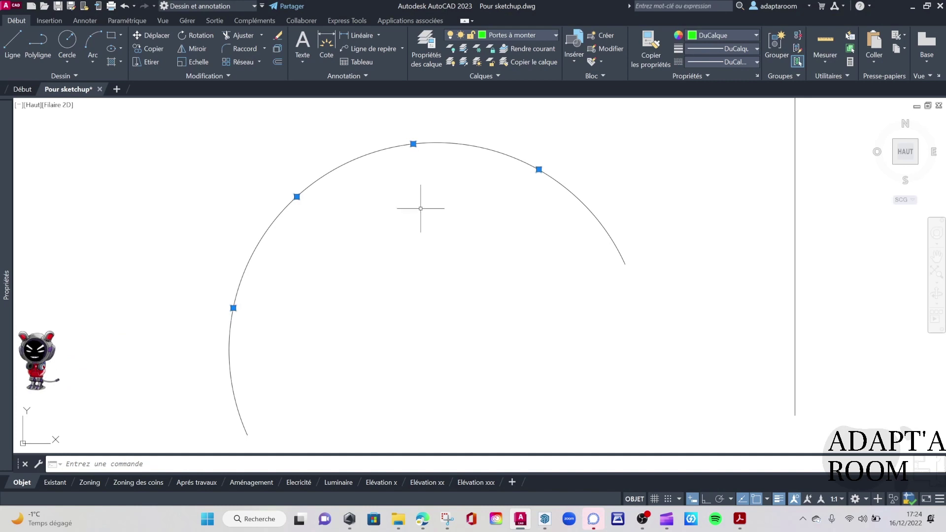
key("Escape")
scroll(417, 221, "down", 5)
middle_click_drag(417, 231, 356, 210)
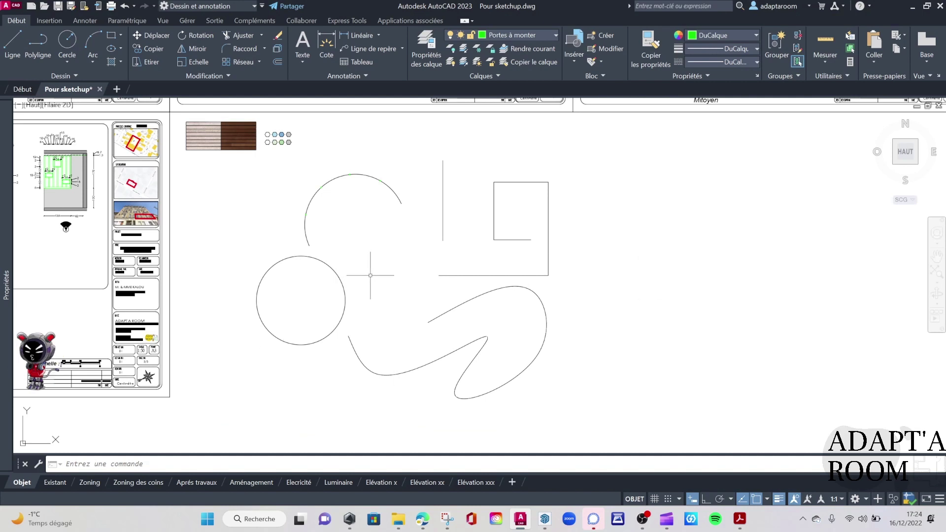
Step: Divide the vertical line into 2 segments with DIV, marking its midpoint
type("DIV")
key("Return")
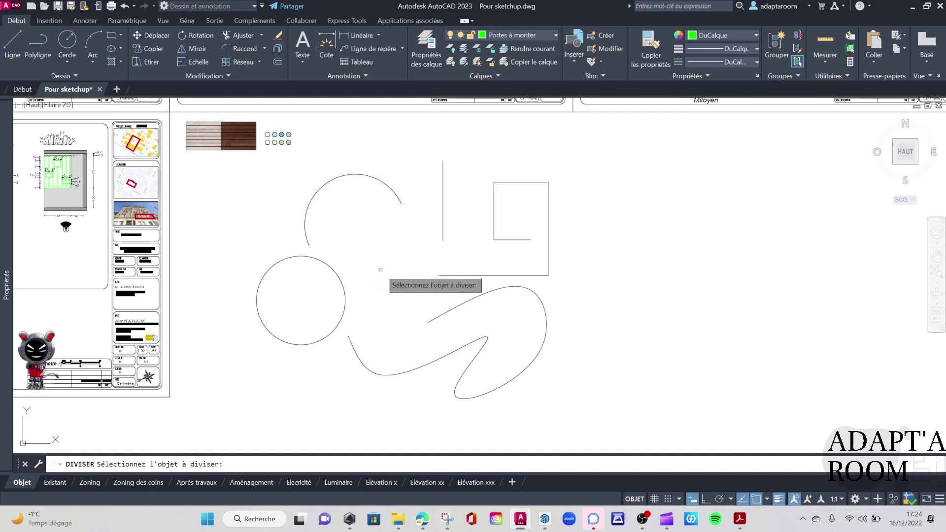
left_click(443, 231)
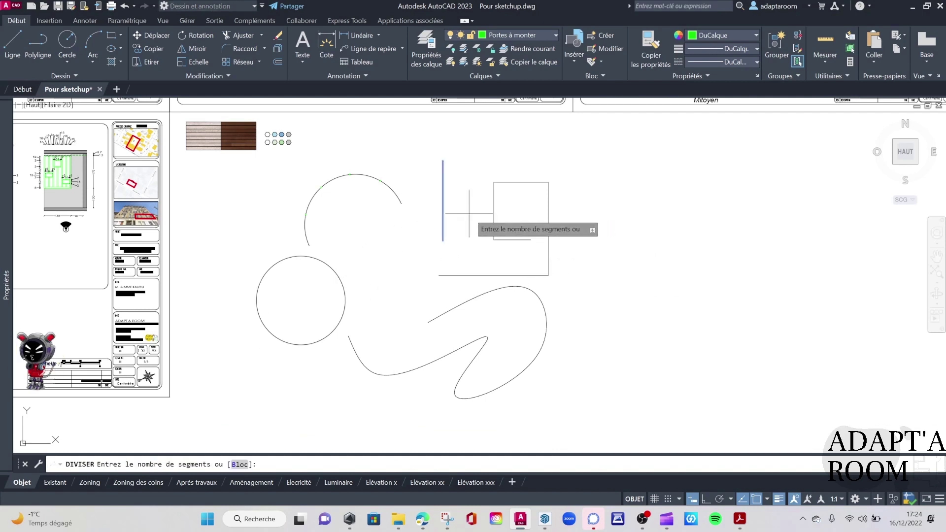
type("2")
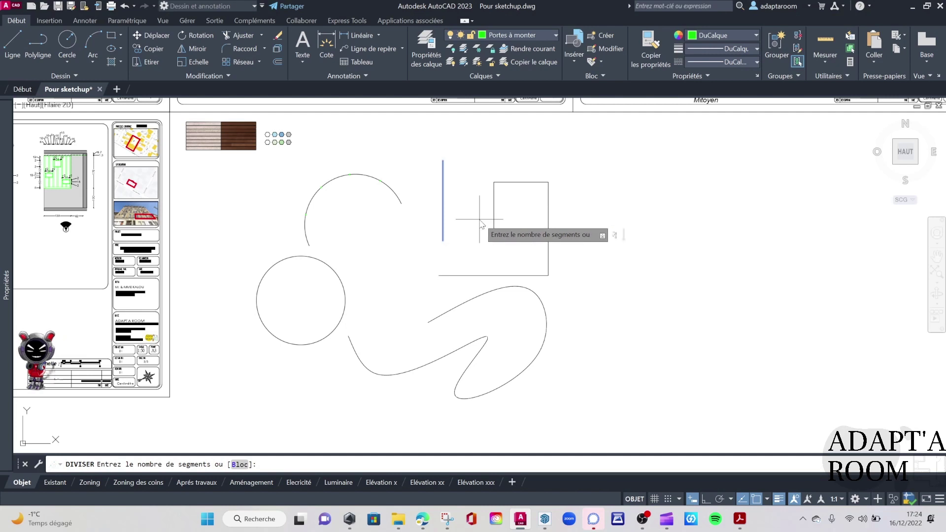
key("Return")
scroll(446, 211, "up", 5)
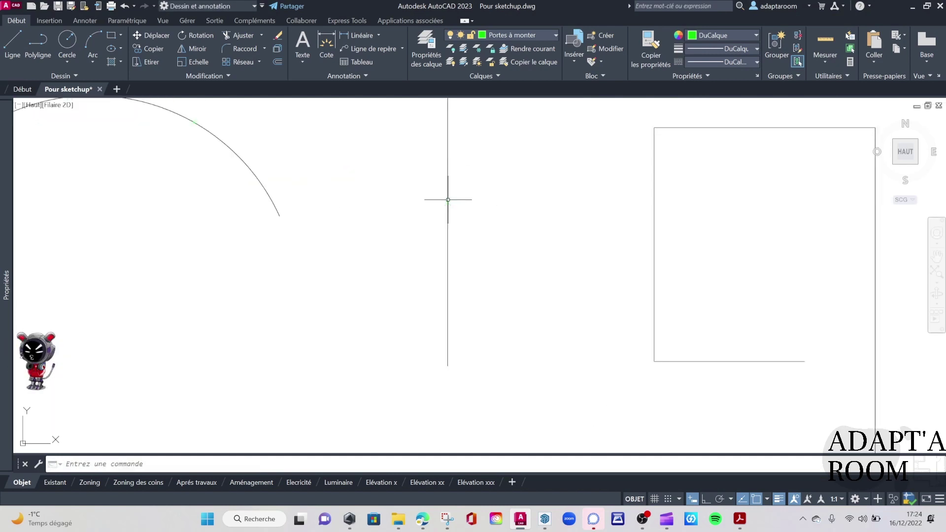
scroll(513, 232, "down", 2)
scroll(507, 261, "down", 2)
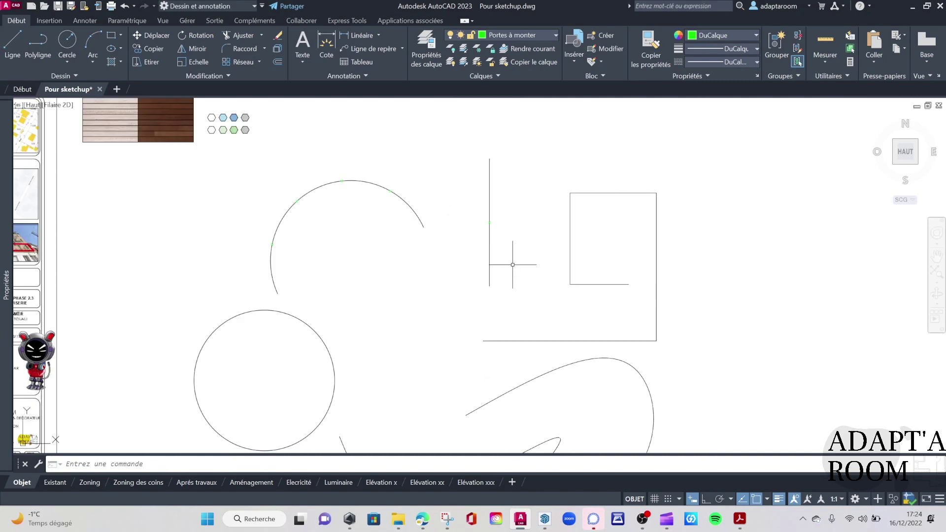
Step: Divide the circle into 10 equal segments
key("Return")
left_click(308, 321)
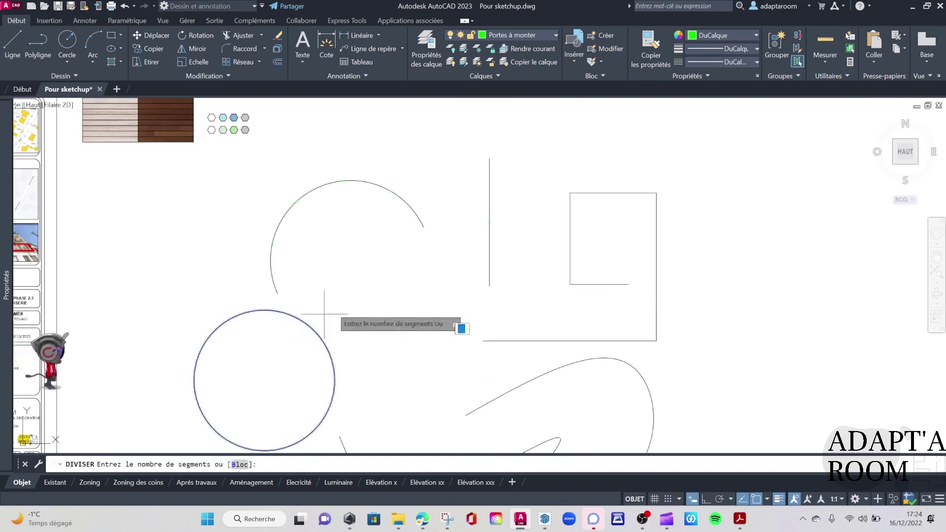
type("10")
key("Return")
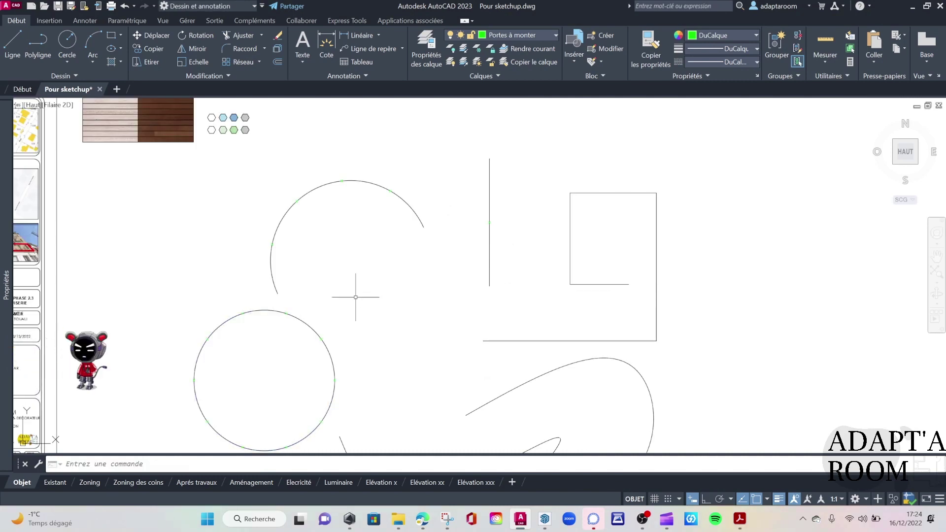
scroll(273, 326, "up", 4)
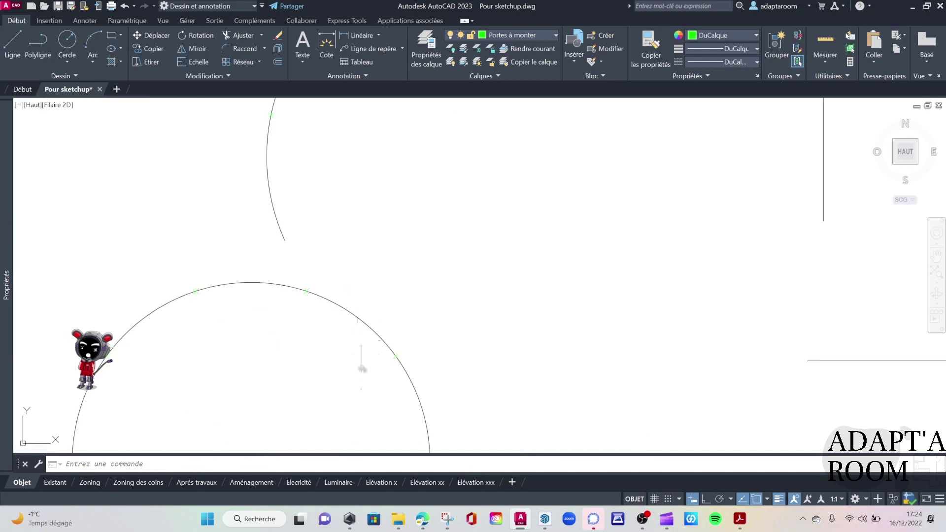
Step: Select the nested rectangle polyline and try entering 8, which is rejected
scroll(361, 368, "down", 5)
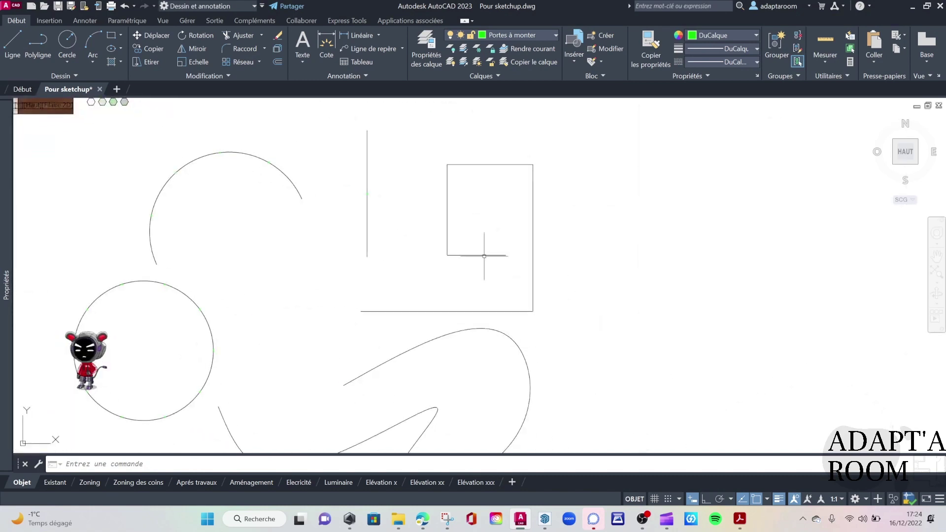
left_click(484, 256)
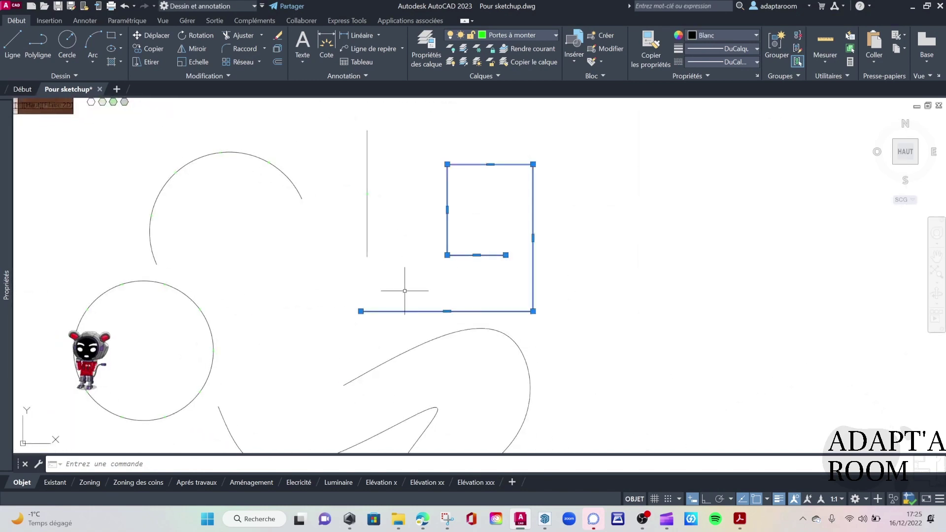
type("8")
key("Return")
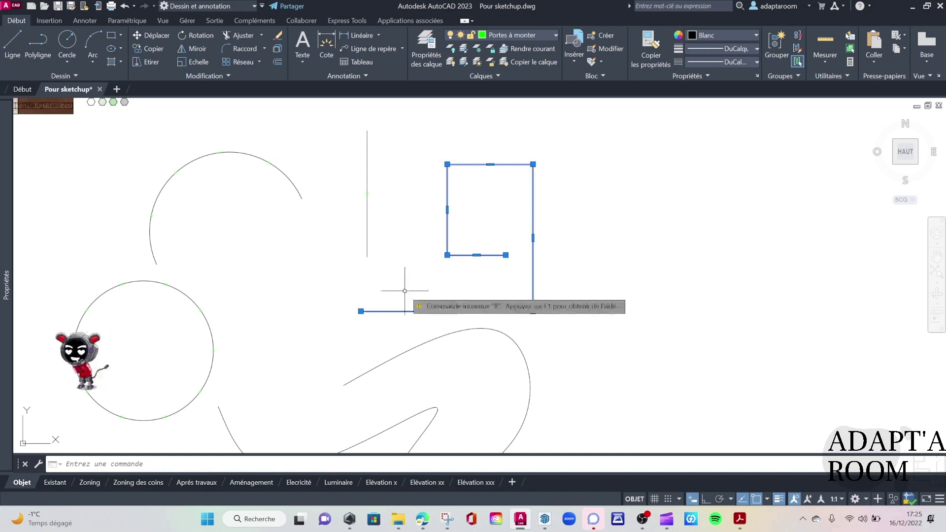
key("Escape")
Step: Divide the nested rectangle polyline into 8 segments with DIV
type("div")
key("Return")
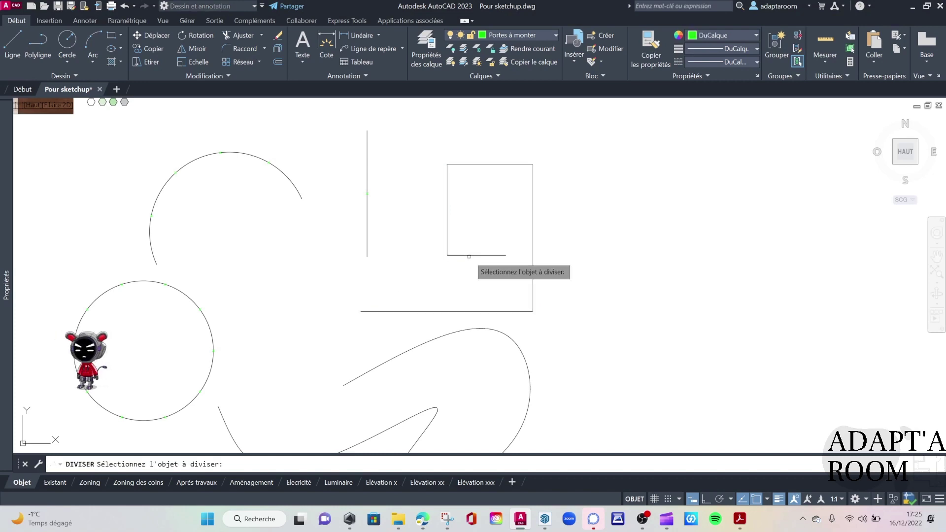
left_click(466, 255)
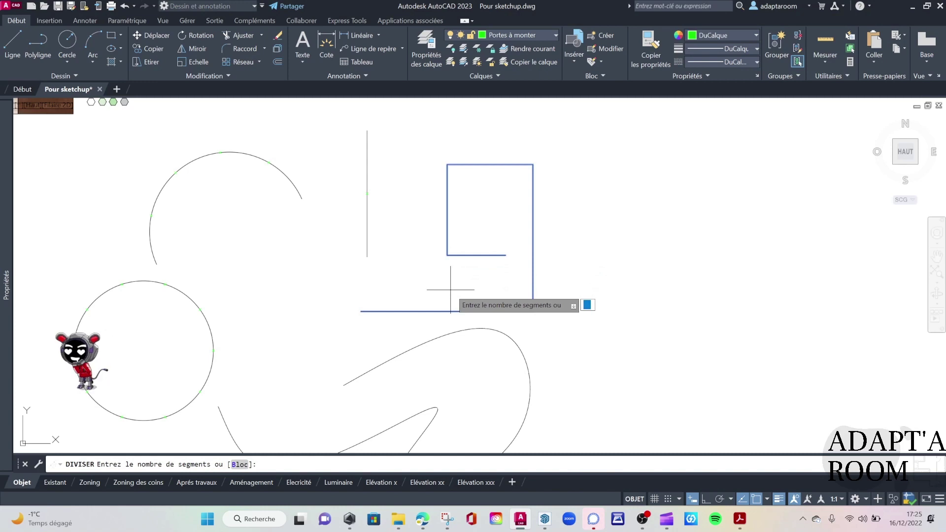
type("8")
key("Return")
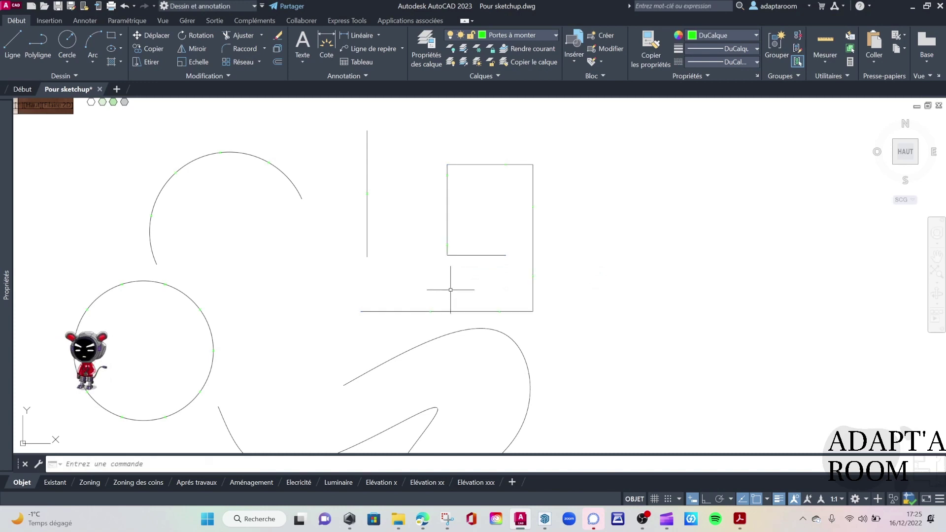
scroll(441, 265, "up", 2)
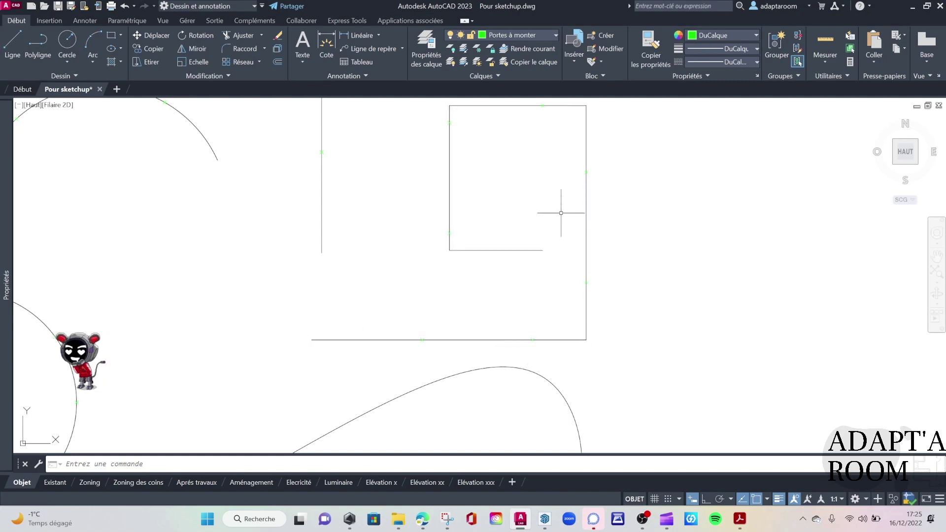
Step: Pan up to the circle and S-shaped spline and start DIV again
scroll(560, 211, "down", 2)
middle_click_drag(539, 271, 539, 177)
type("div")
key("Return")
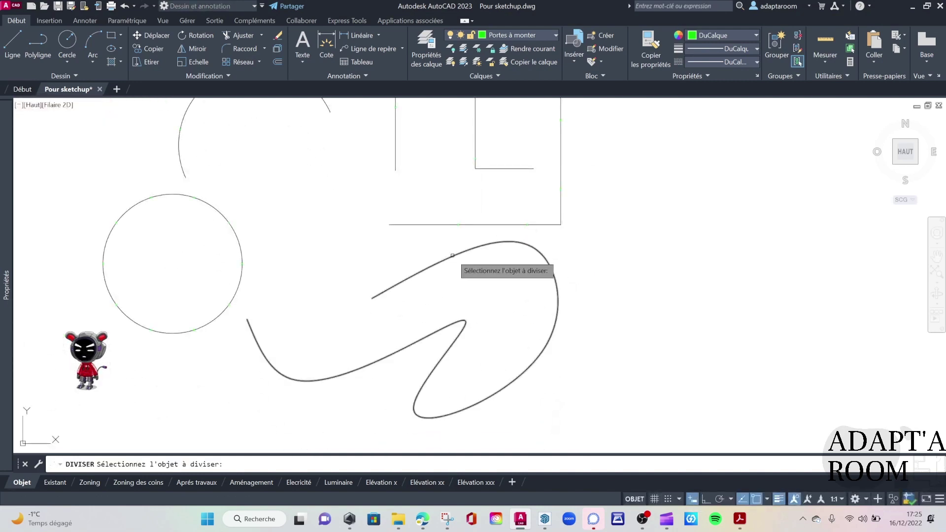
Step: Divide the S-shaped spline into equal segments and zoom around to check the points
left_click(456, 254)
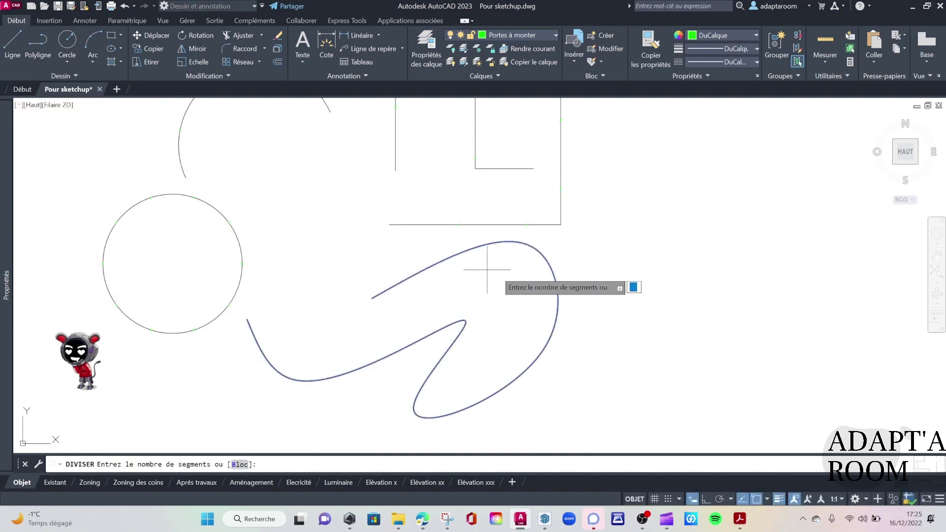
type("15")
key("Return")
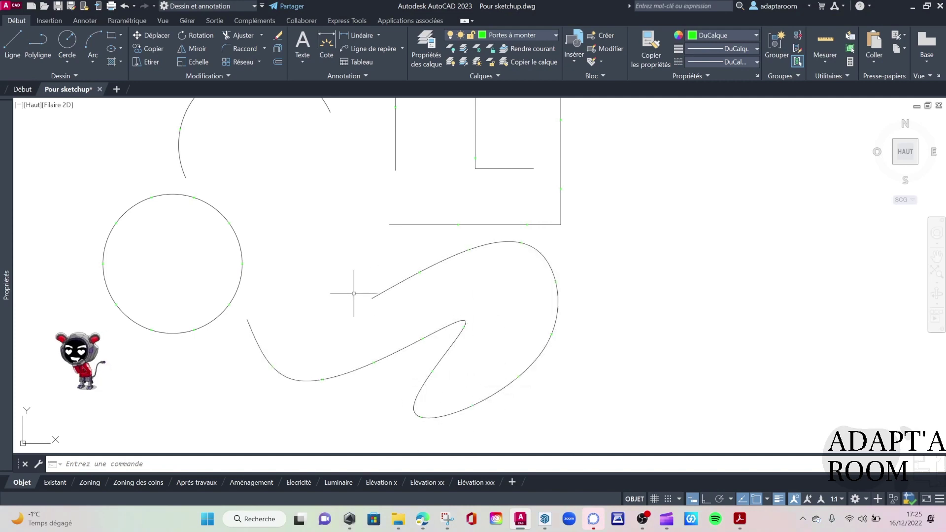
scroll(323, 275, "down", 2)
middle_click_drag(312, 219, 313, 262)
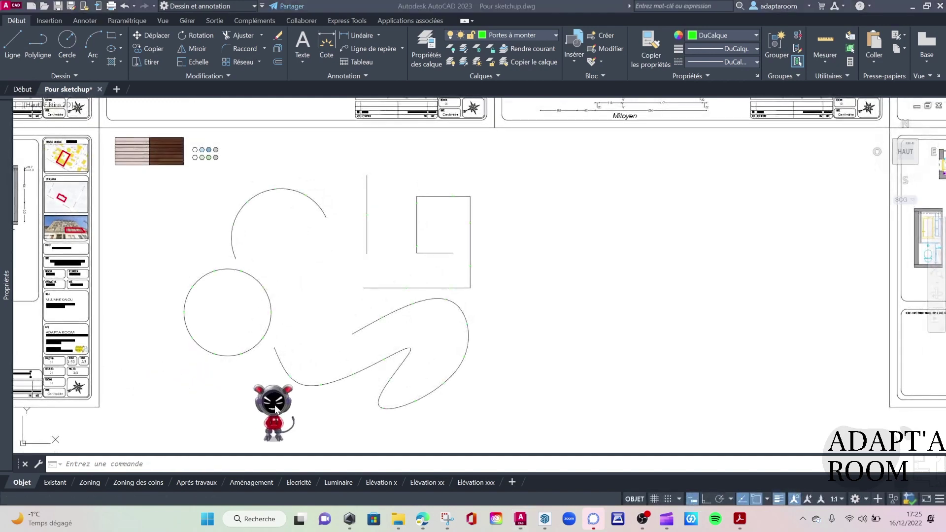
scroll(449, 304, "up", 4)
scroll(434, 297, "up", 2)
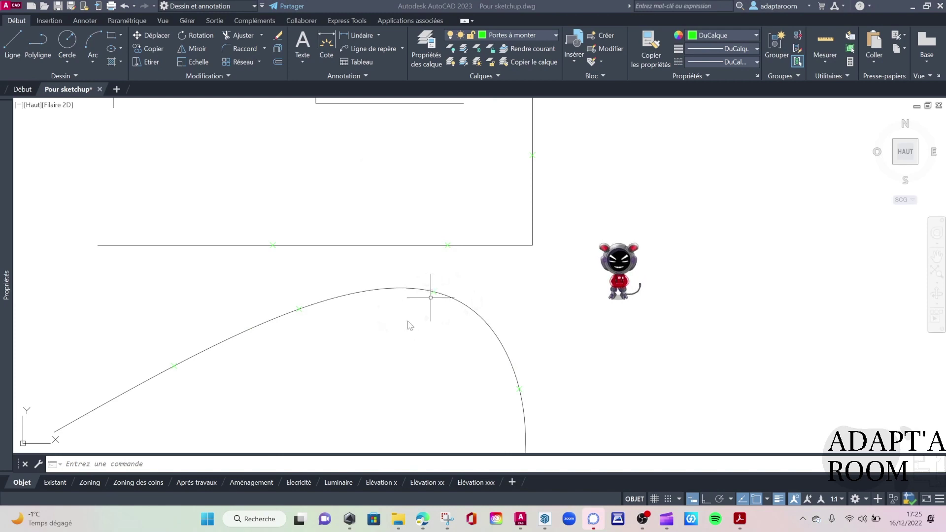
scroll(406, 319, "down", 2)
scroll(419, 321, "down", 2)
middle_click_drag(490, 313, 487, 273)
type("T")
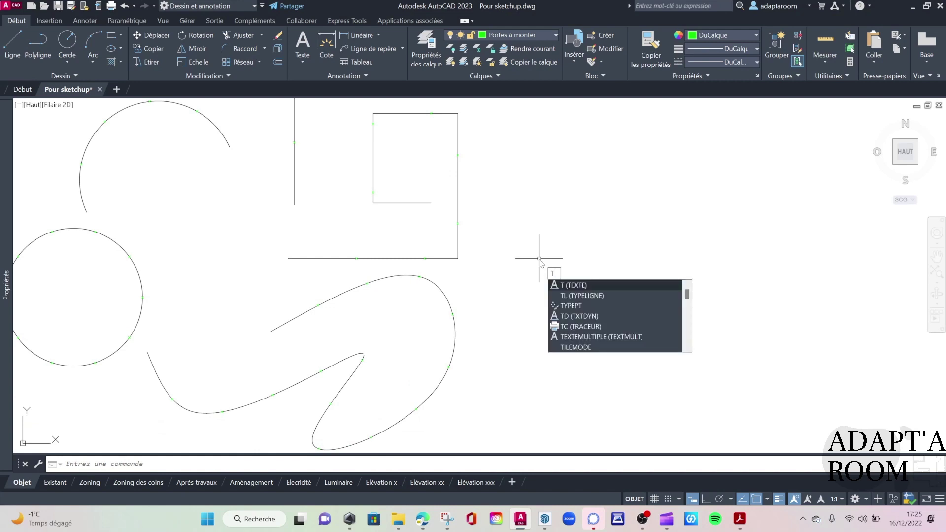
Step: Set the point style to the boxed X marker, sized relative to screen
type("y")
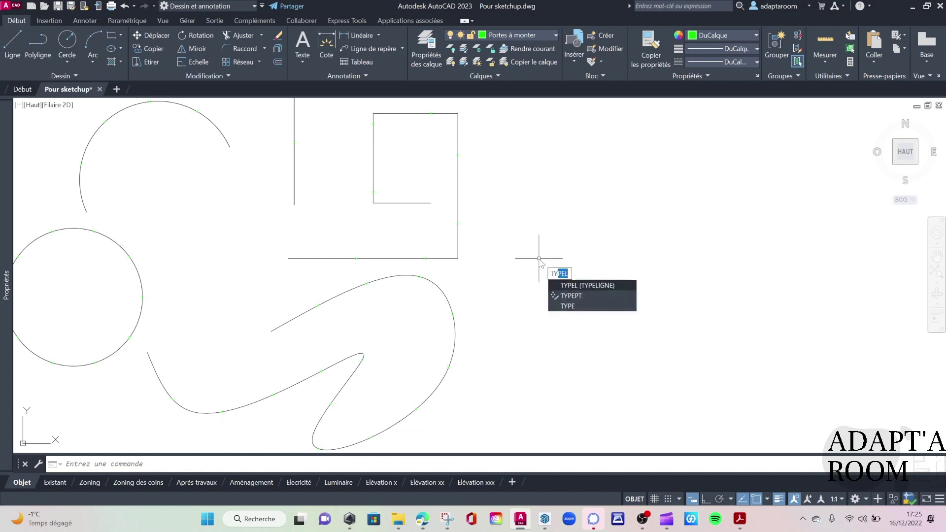
left_click(579, 295)
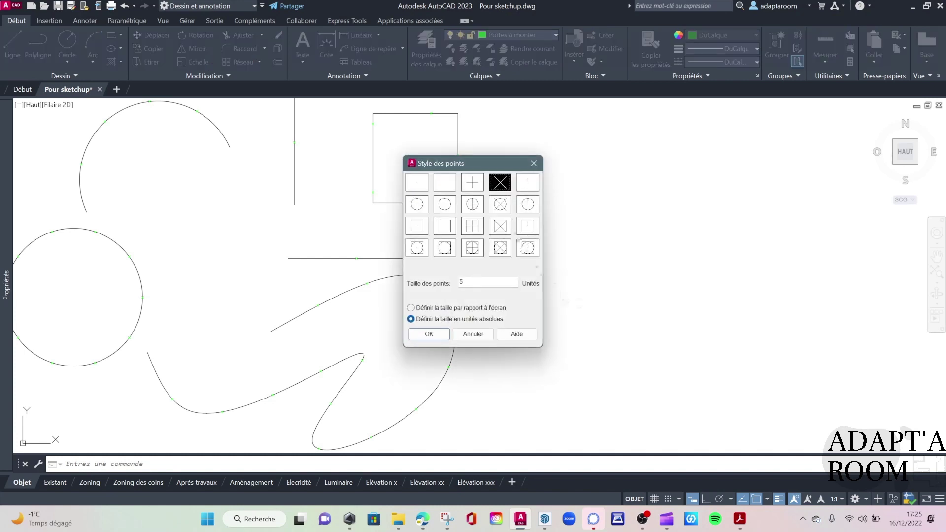
left_click(472, 184)
left_click(472, 206)
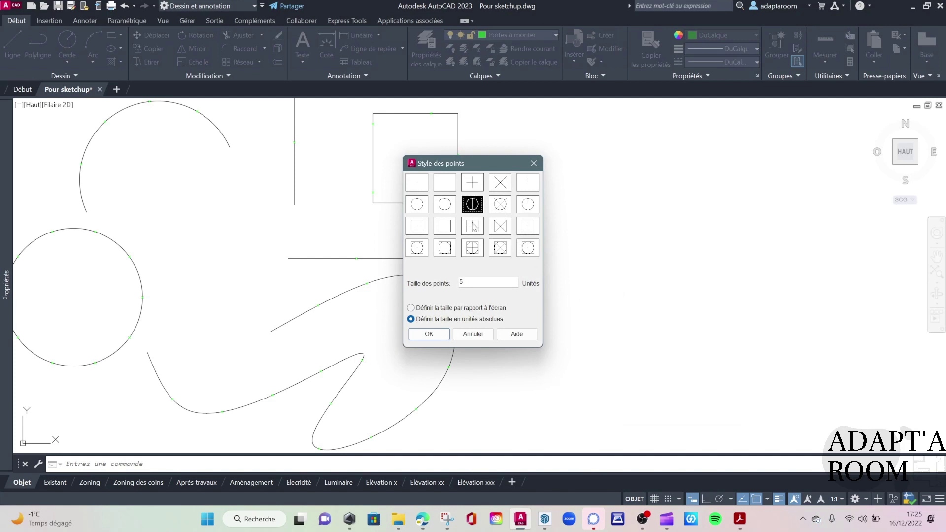
left_click(473, 229)
left_click(472, 250)
left_click(444, 250)
left_click(473, 251)
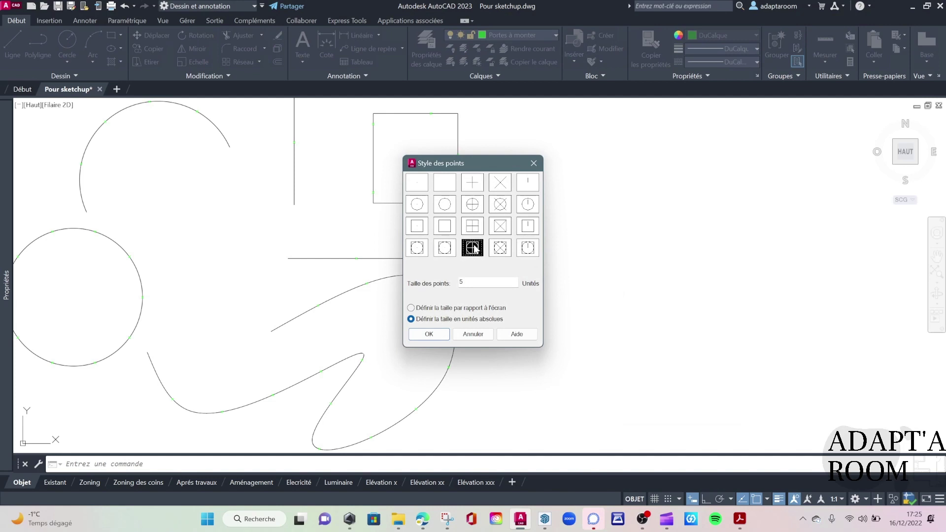
left_click(497, 252)
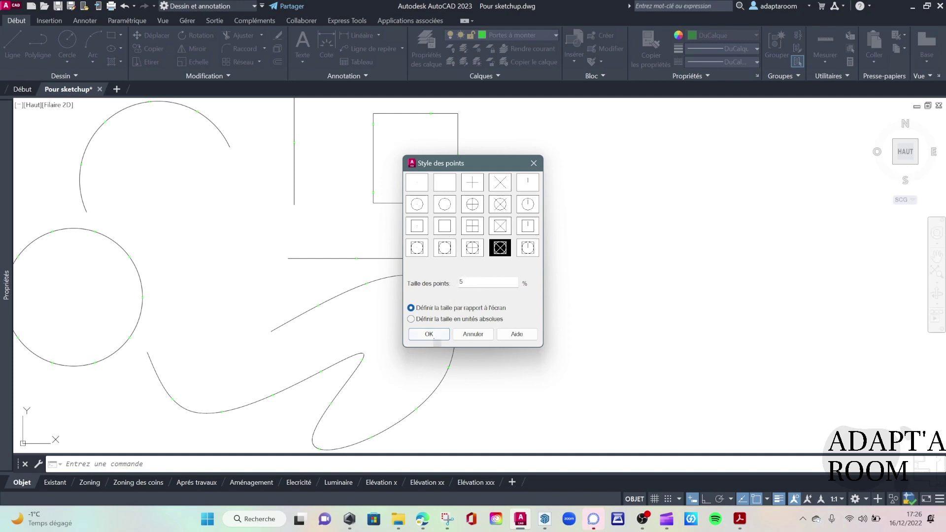
left_click(436, 335)
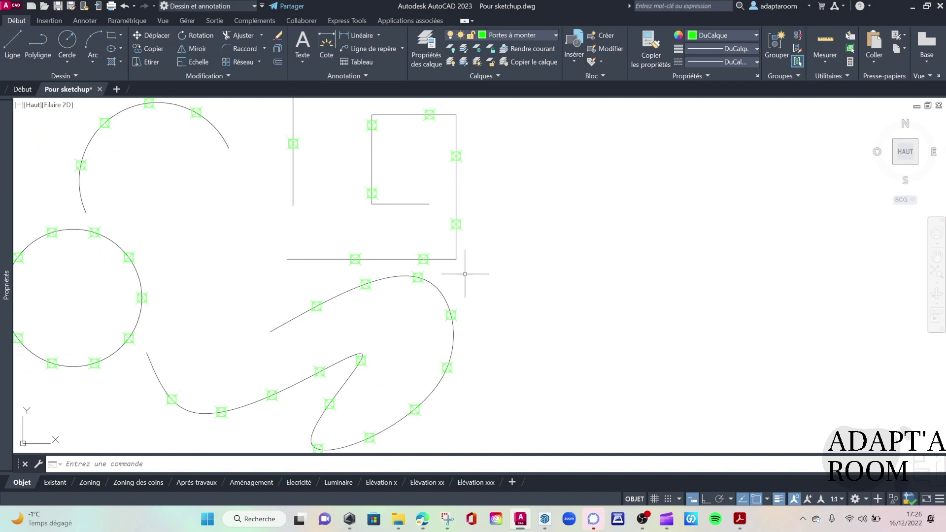
Step: Pan and zoom over to the floor plan sheet
middle_click_drag(465, 274, 488, 283)
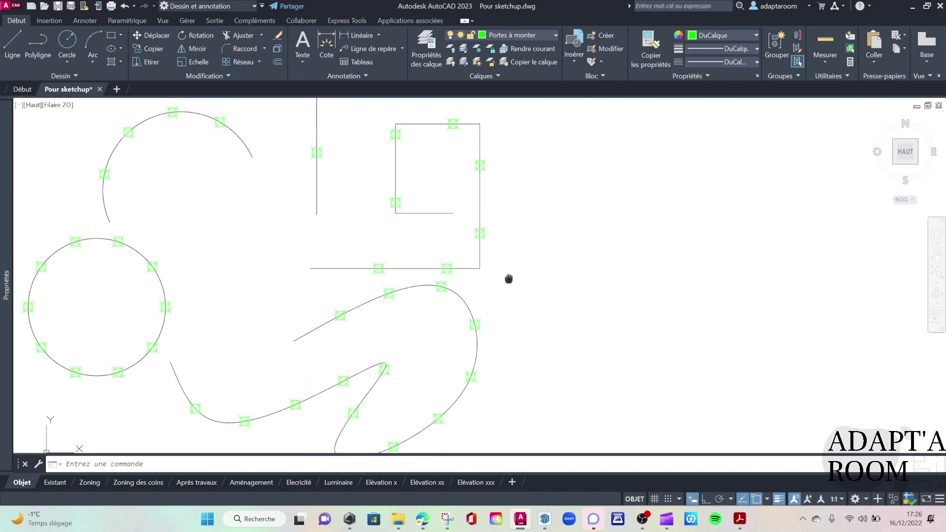
middle_click_drag(376, 188, 421, 219)
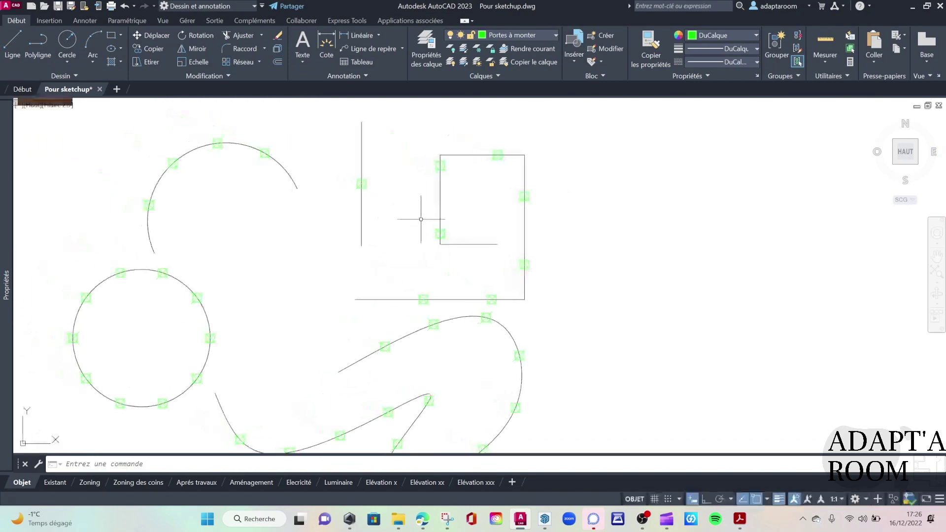
scroll(388, 190, "down", 2)
scroll(387, 200, "down", 2)
scroll(403, 246, "up", 4)
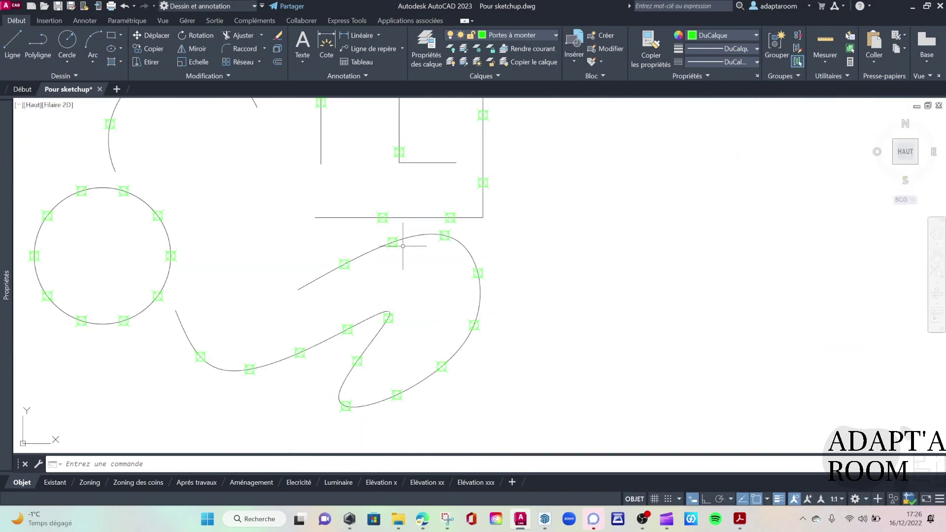
scroll(345, 288, "down", 3)
scroll(345, 288, "down", 2)
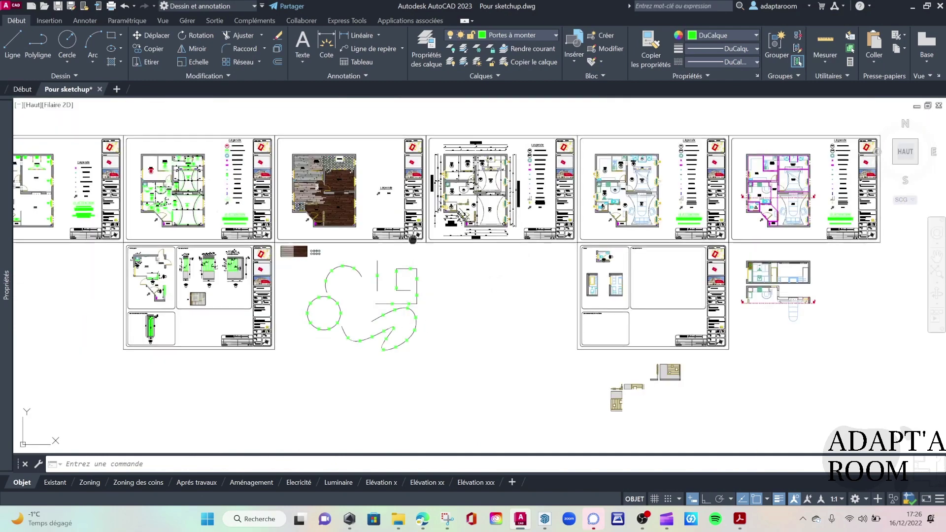
scroll(572, 317, "up", 1)
scroll(561, 296, "up", 3)
scroll(394, 281, "up", 3)
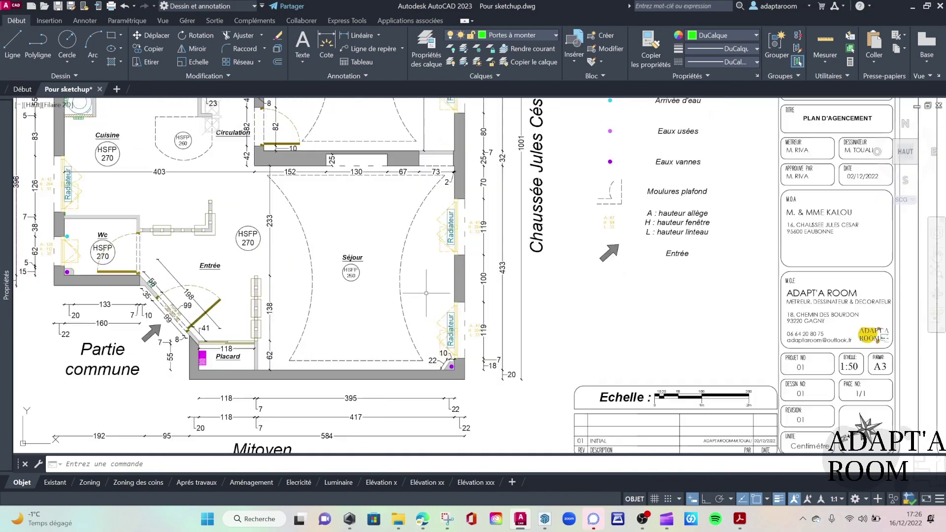
Step: Divide the dashed Séjour ceiling arc into 6 equal segments
left_click(392, 271)
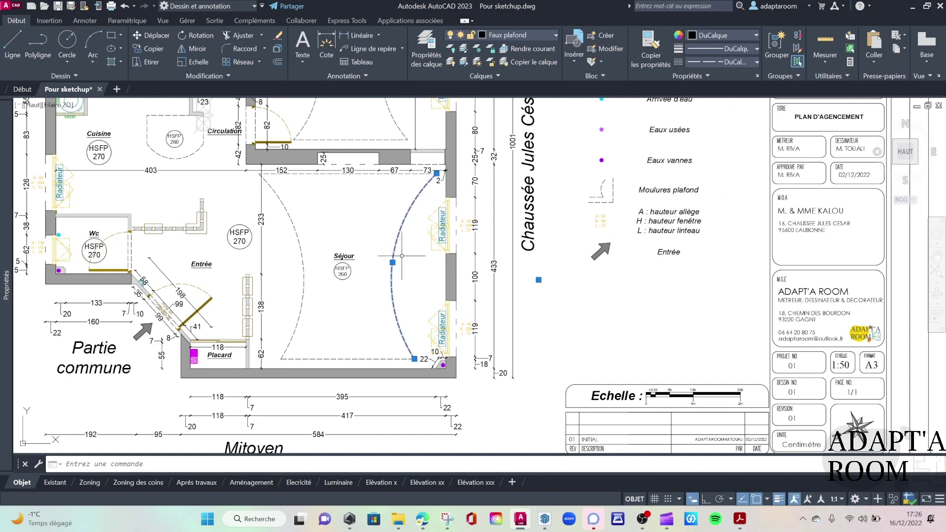
scroll(408, 252, "up", 2)
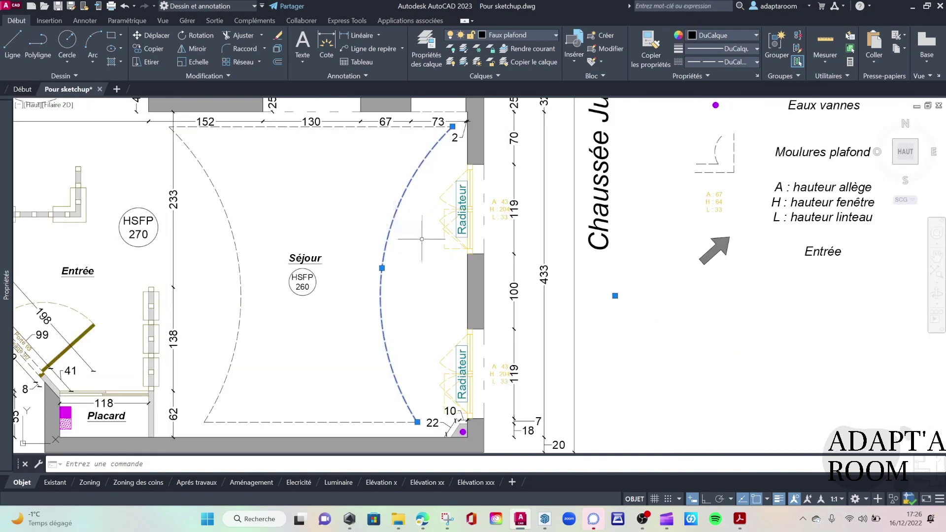
type("Dv")
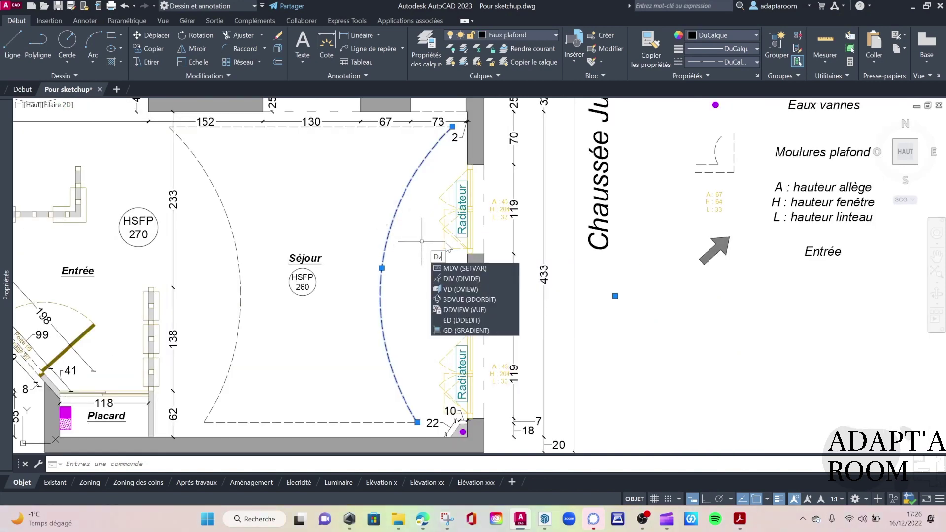
left_click(462, 280)
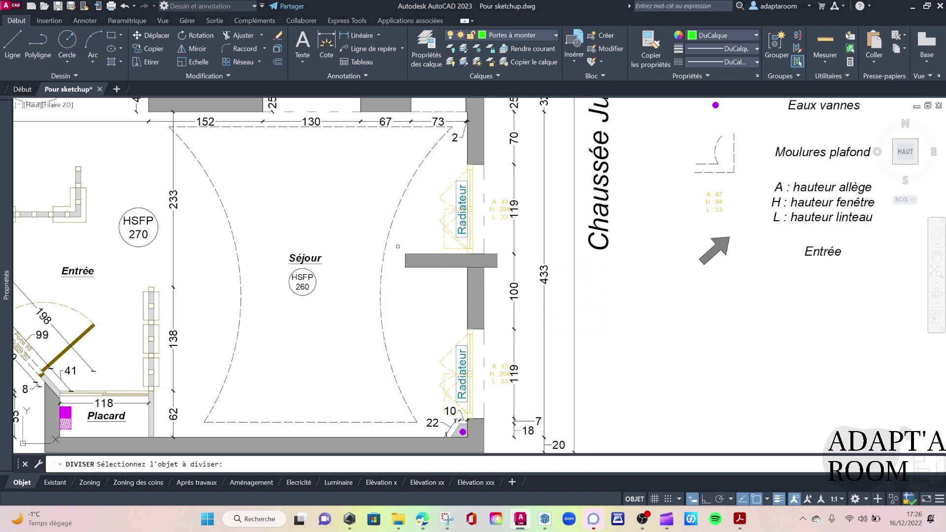
left_click(391, 232)
type("6")
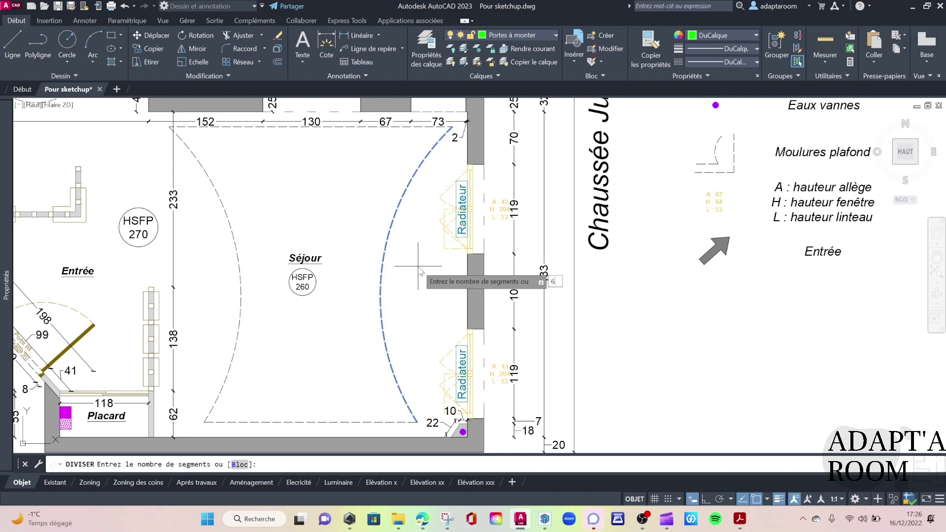
key("Return")
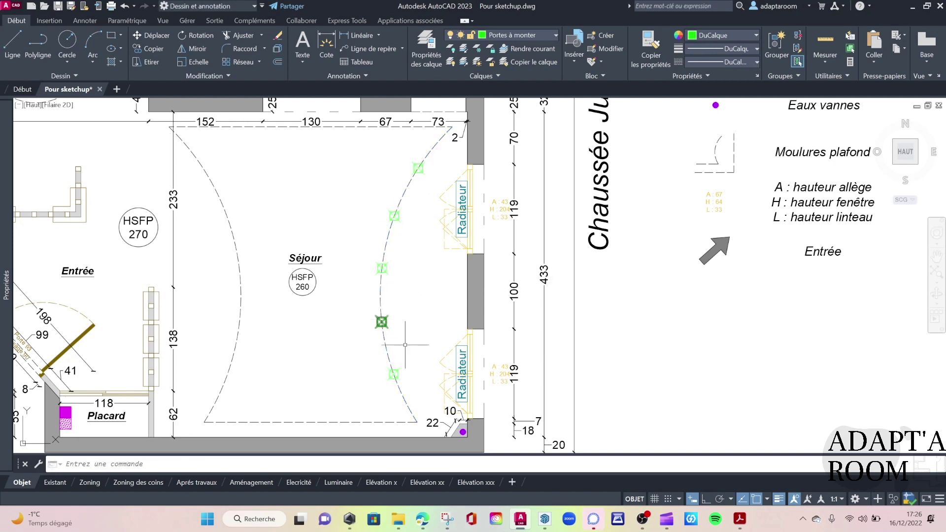
type("c")
key("Return")
Step: Draw a small circle beside the arc and copy it onto two division points
left_click(413, 266)
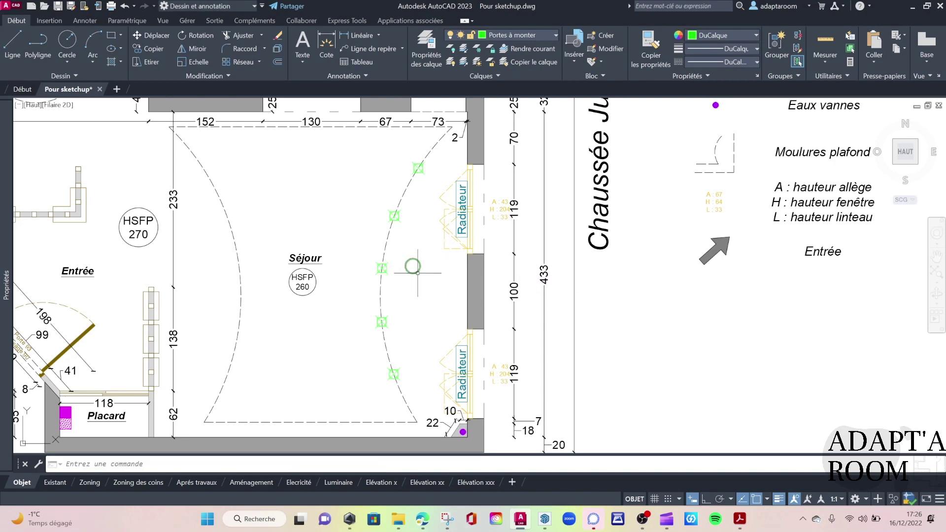
scroll(418, 273, "up", 4)
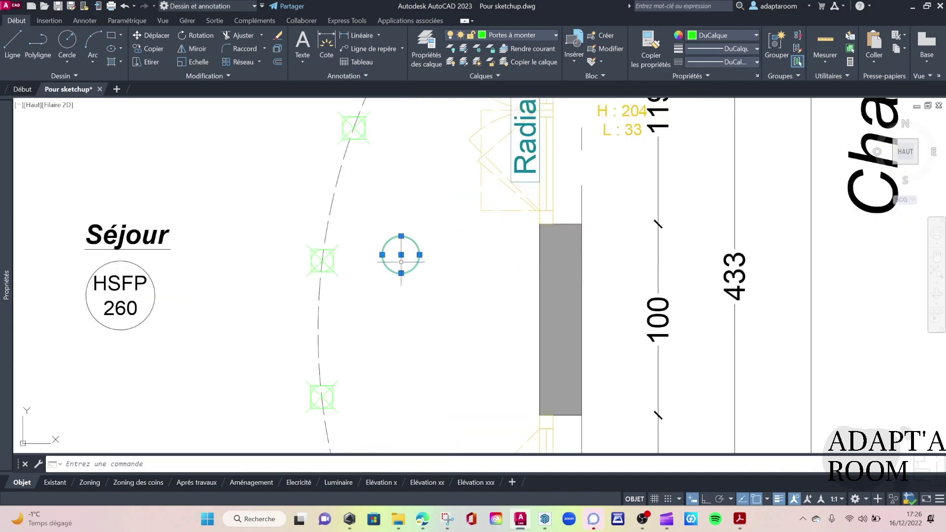
type("co")
key("Return")
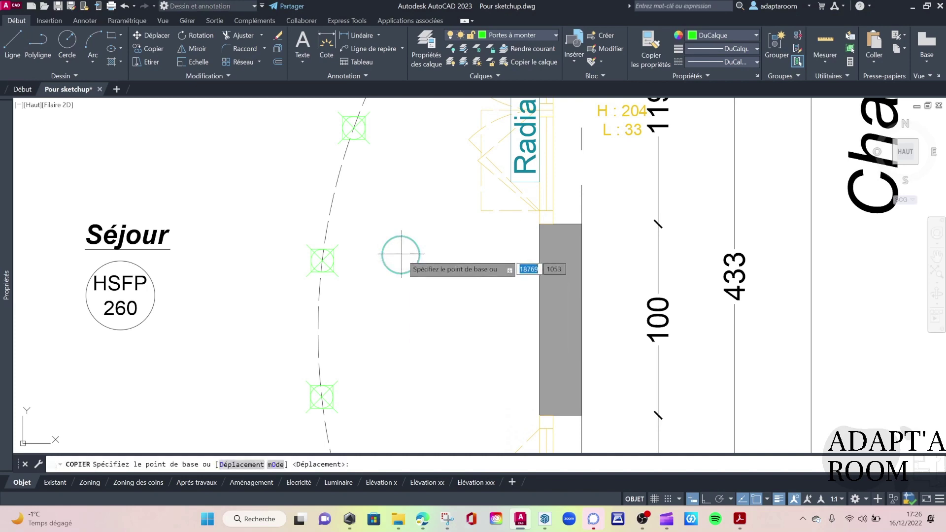
scroll(401, 255, "down", 4)
left_click(401, 256)
scroll(428, 238, "up", 4)
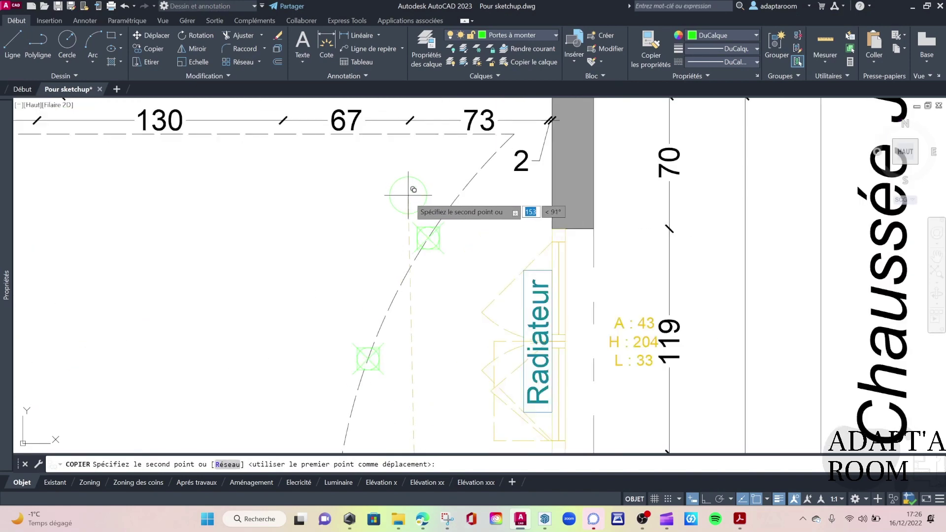
left_click(428, 238)
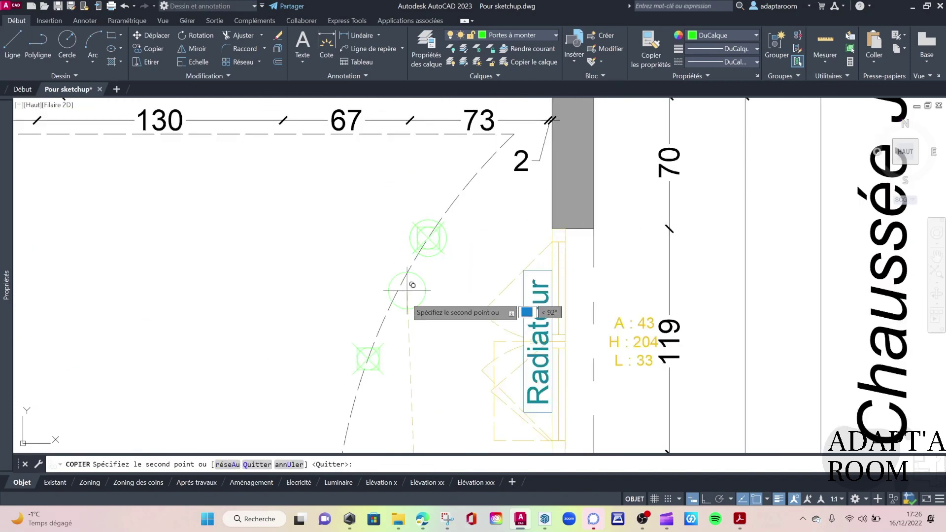
left_click(368, 359)
scroll(370, 358, "down", 2)
scroll(349, 369, "up", 2)
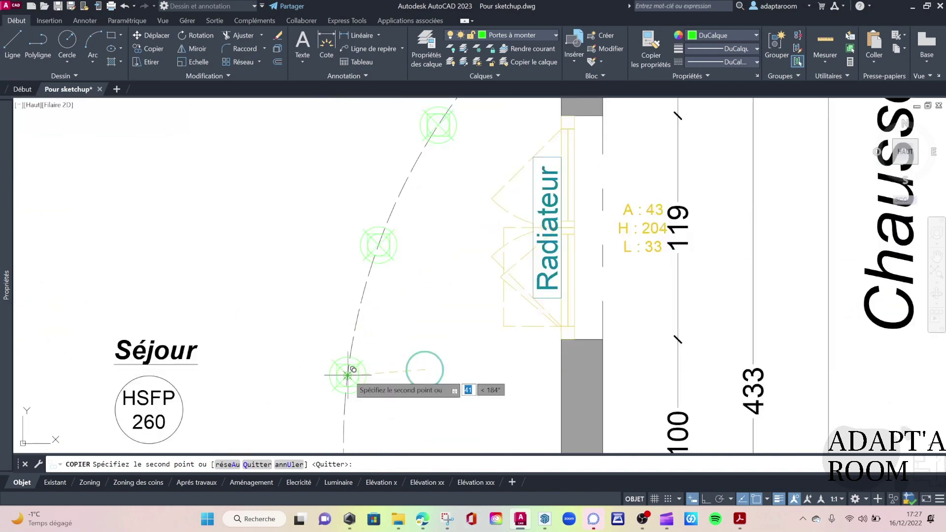
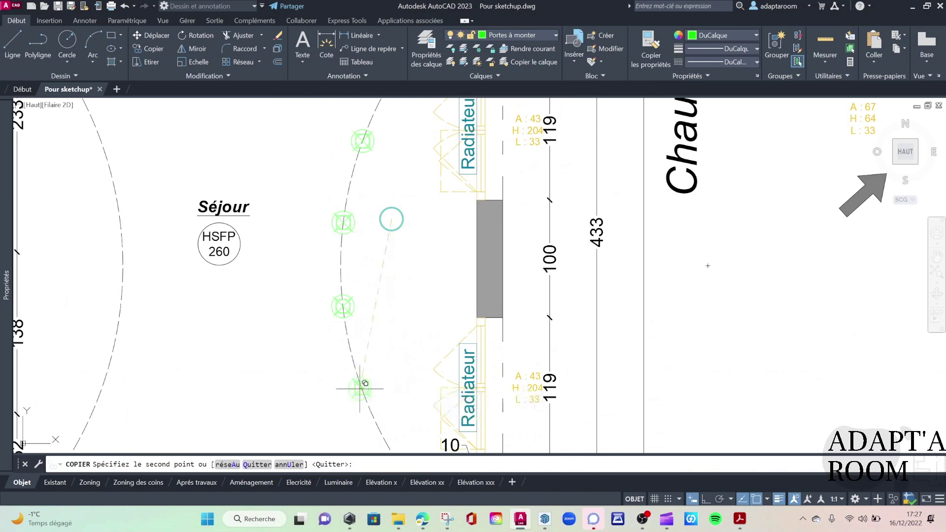
Step: Zoom out to check the five green fixtures along the Séjour arc, then end the copy
scroll(345, 359, "down", 1)
scroll(378, 304, "down", 1)
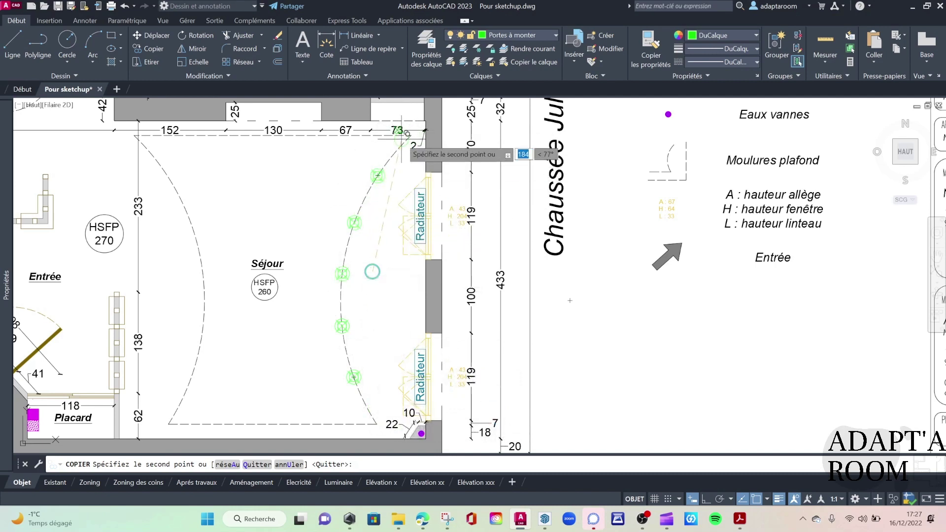
key("Escape")
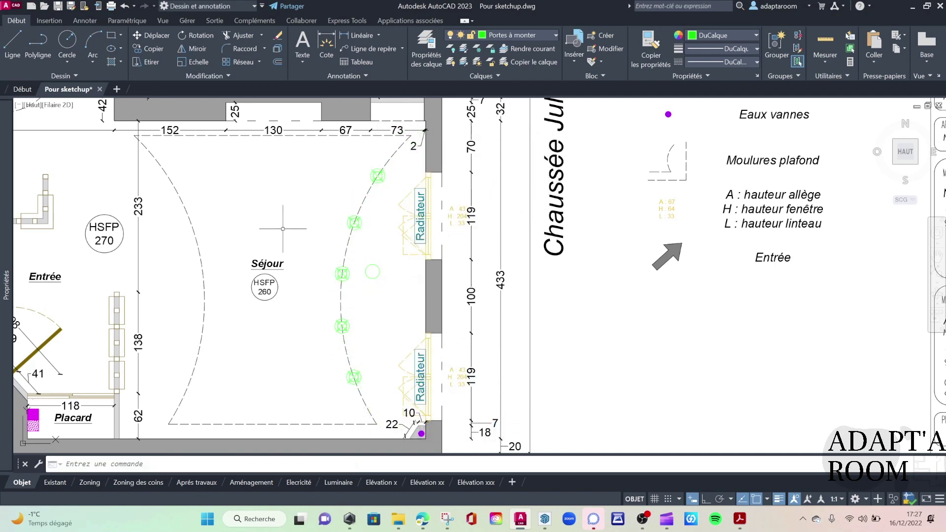